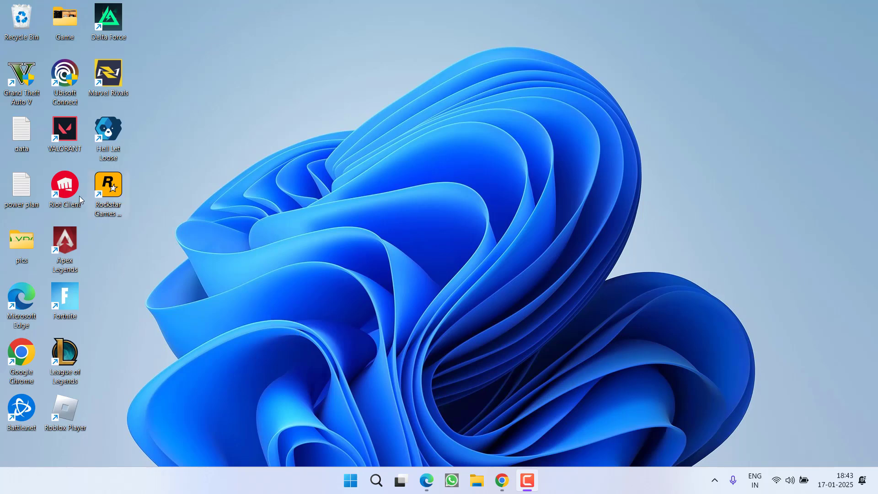
- Launch the Rockstar Games Launcher, dismiss its loading-timeout error, and bring up Task Manager
click(114, 189)
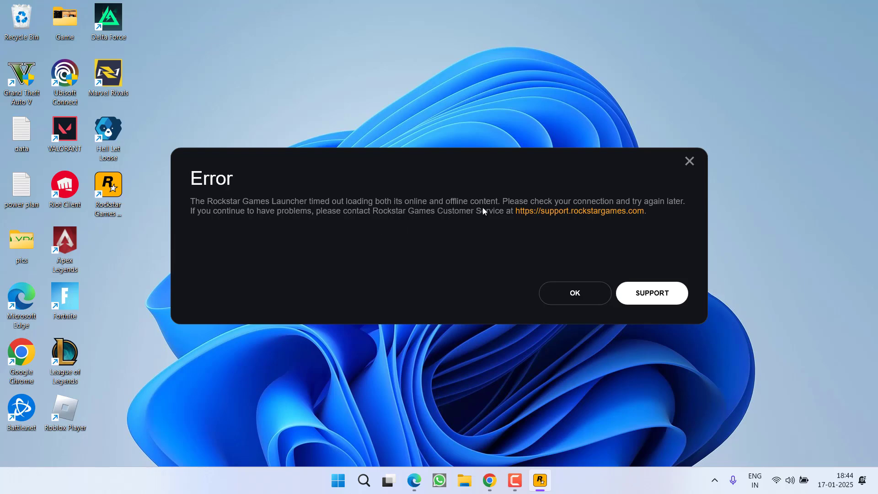
click(574, 293)
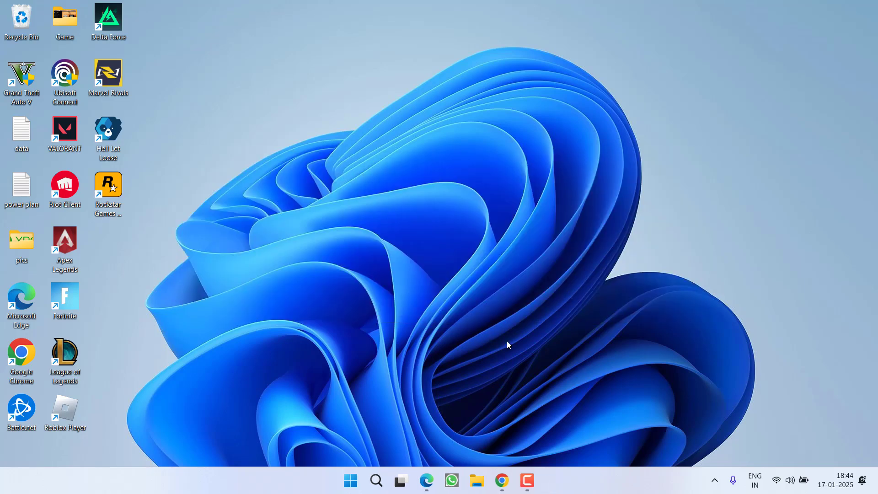
right_click(664, 479)
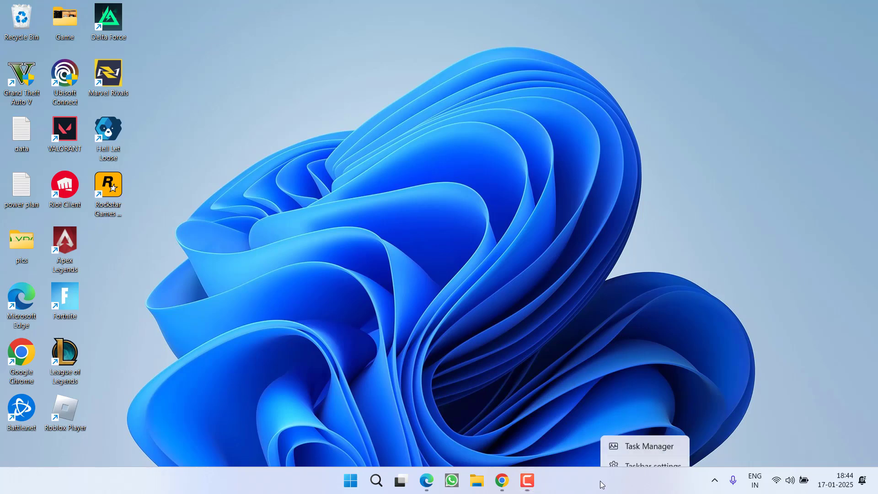
click(630, 437)
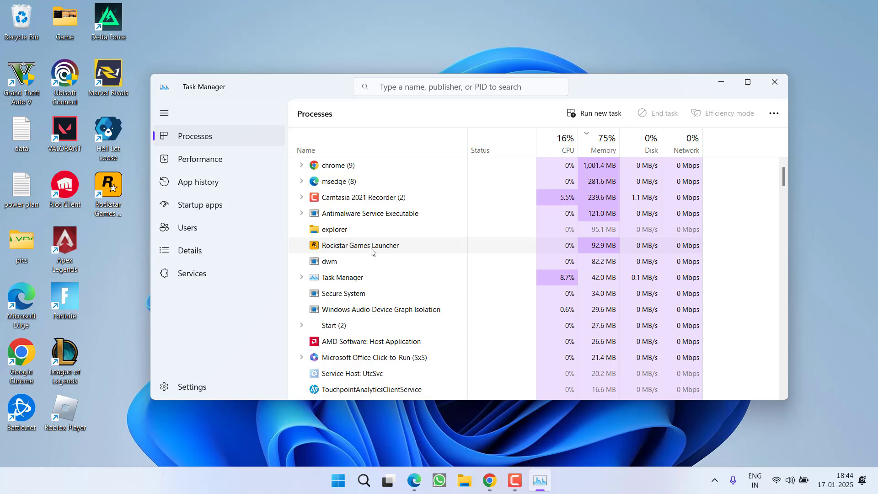
- End the Rockstar Games Launcher process, acknowledge its unexpected-exit error, and close Task Manager
right_click(339, 247)
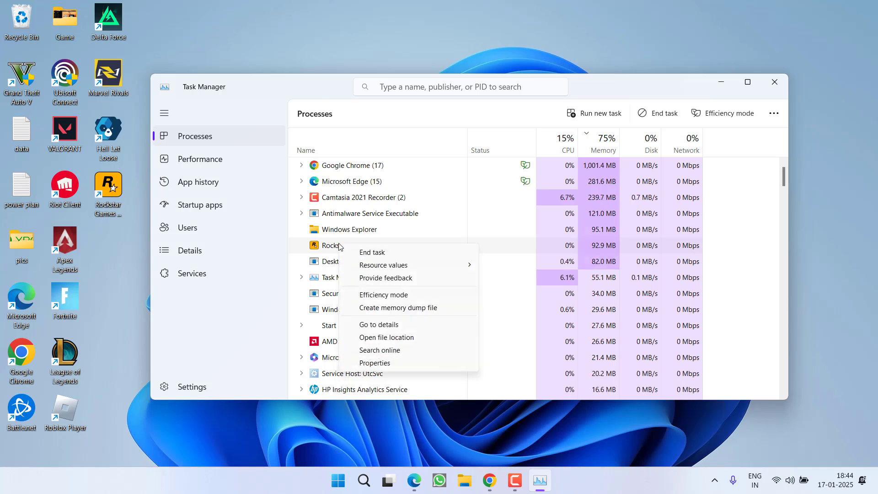
click(376, 252)
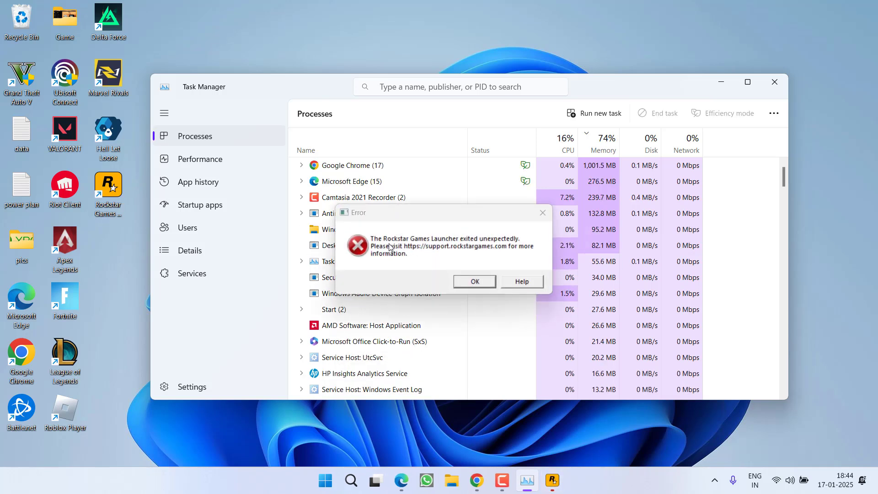
click(455, 249)
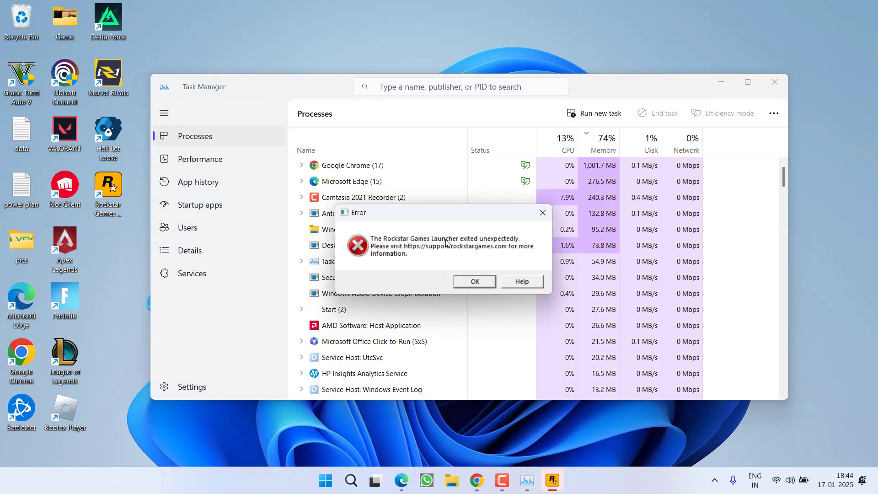
click(474, 282)
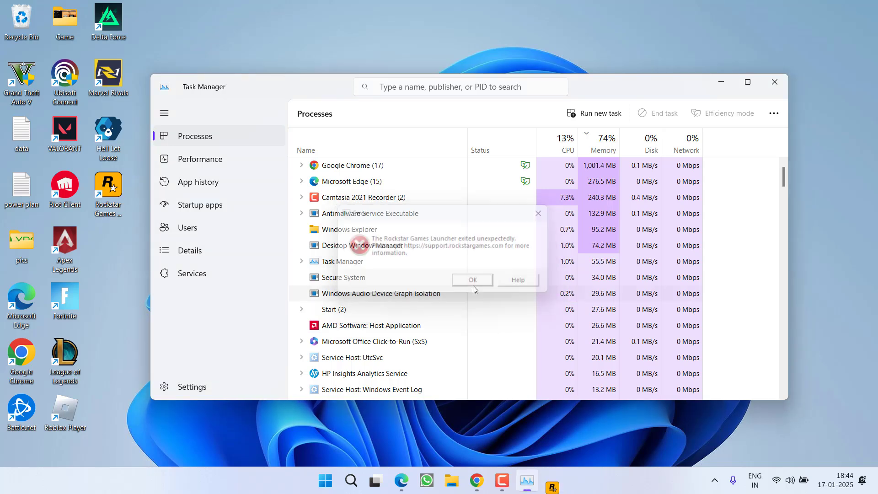
click(777, 82)
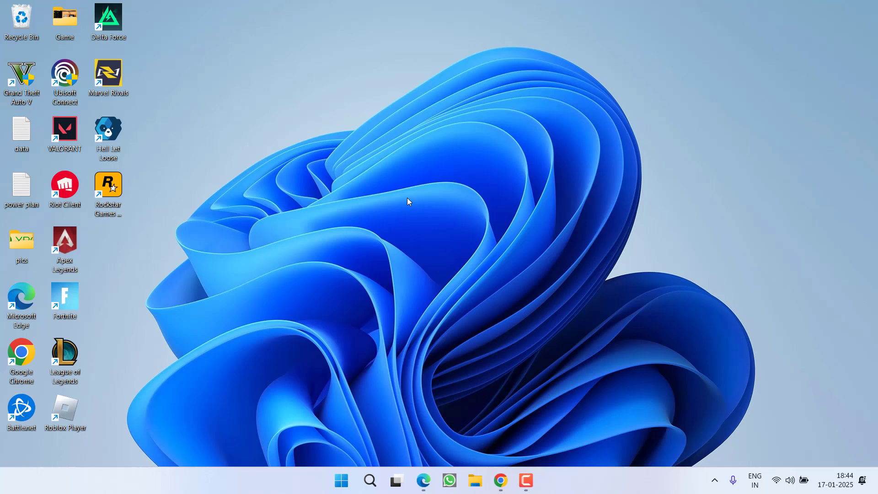
- Search 'windows' to open Windows Security, then reach Virus & threat protection's Exclusions list, approving admin access
key(super)
text(windows)
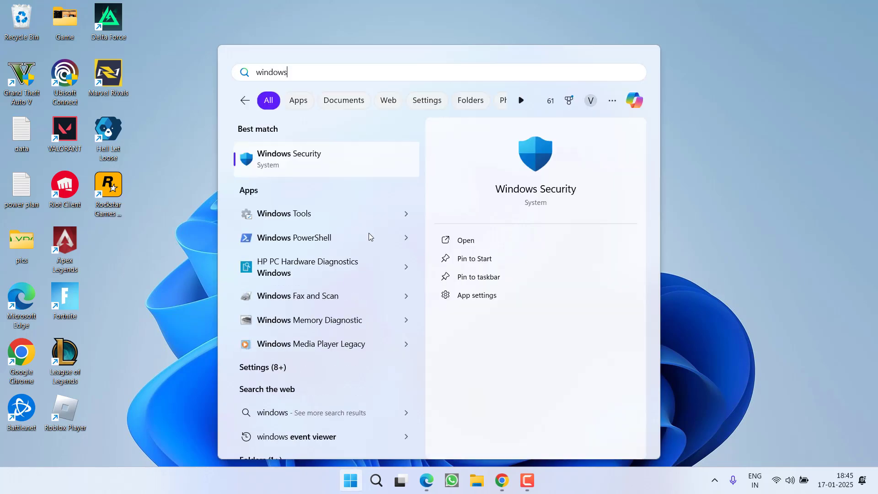
key(Return)
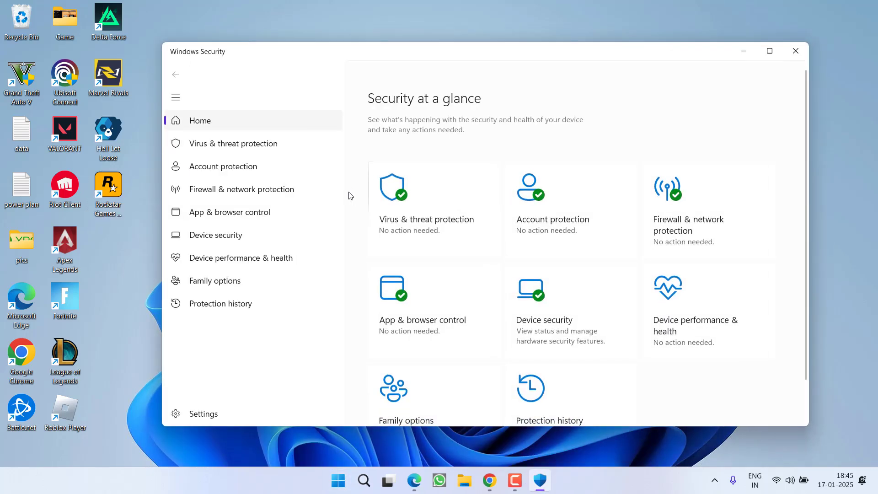
click(432, 216)
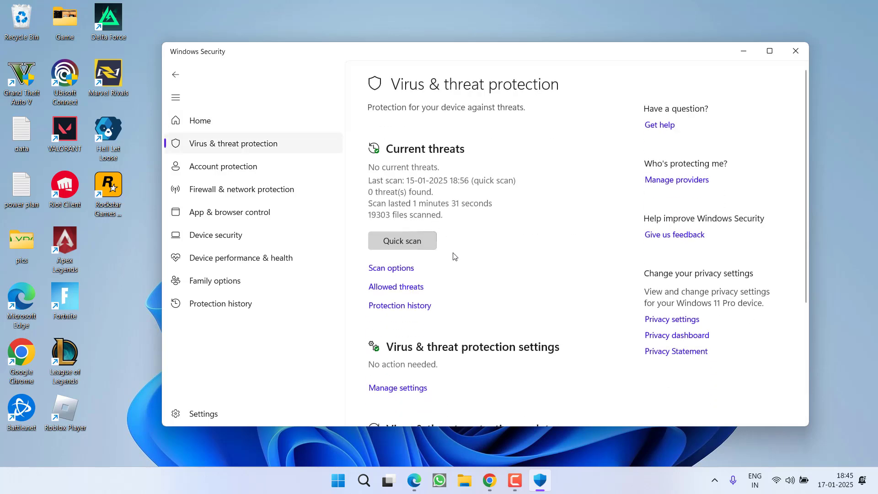
scroll(452, 255, down, 4)
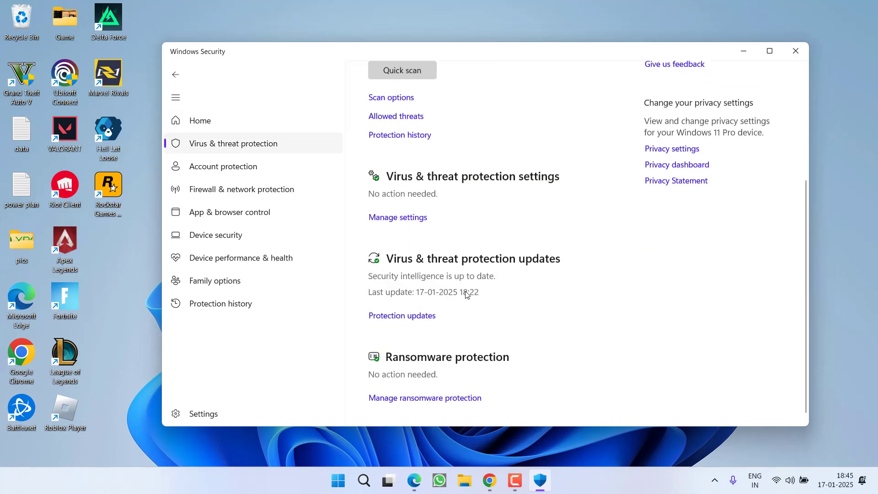
click(400, 211)
scroll(425, 242, down, 8)
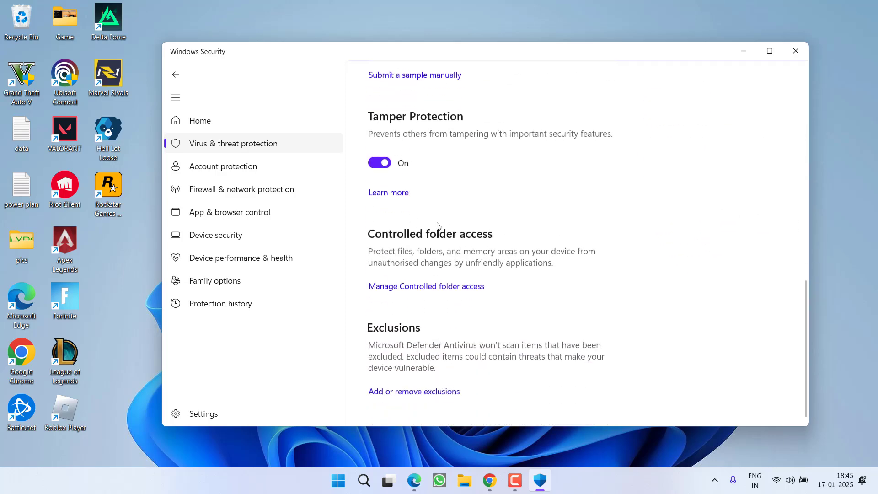
click(428, 392)
click(390, 333)
scroll(405, 332, down, 3)
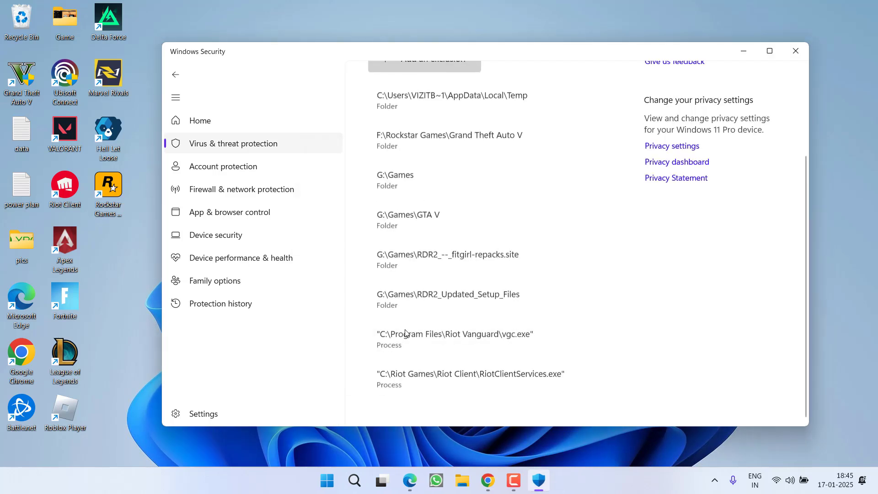
scroll(660, 206, up, 3)
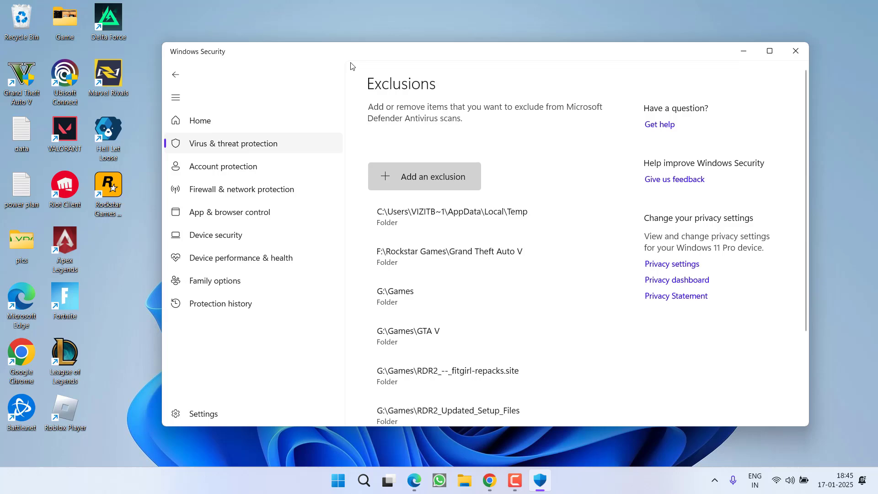
- Add C:\Program Files\Rockstar Games as a folder exclusion
click(431, 179)
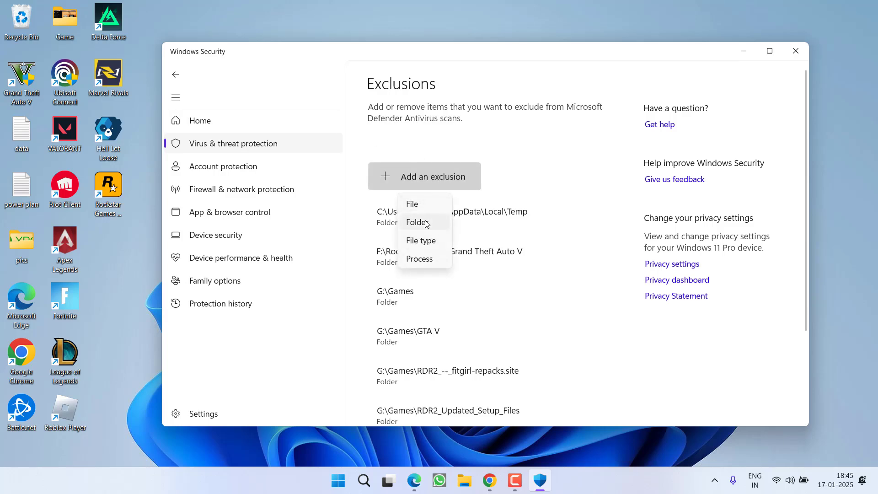
click(419, 222)
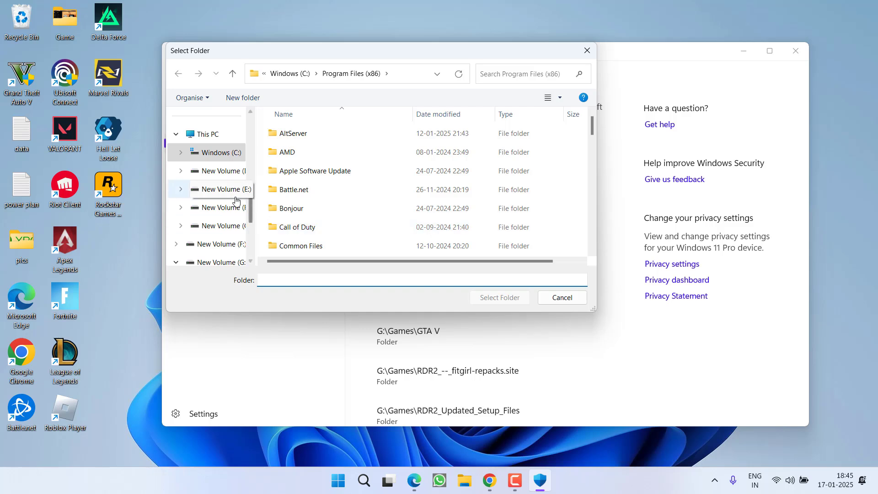
click(222, 153)
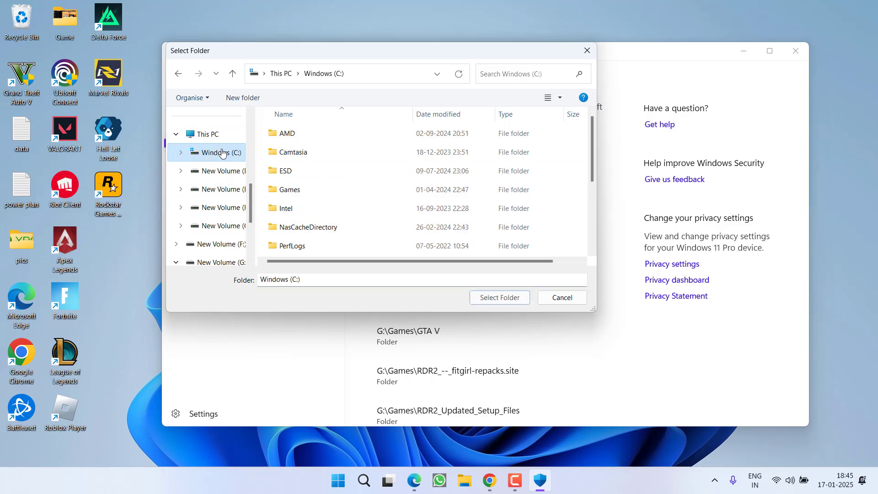
click(295, 245)
scroll(298, 242, down, 3)
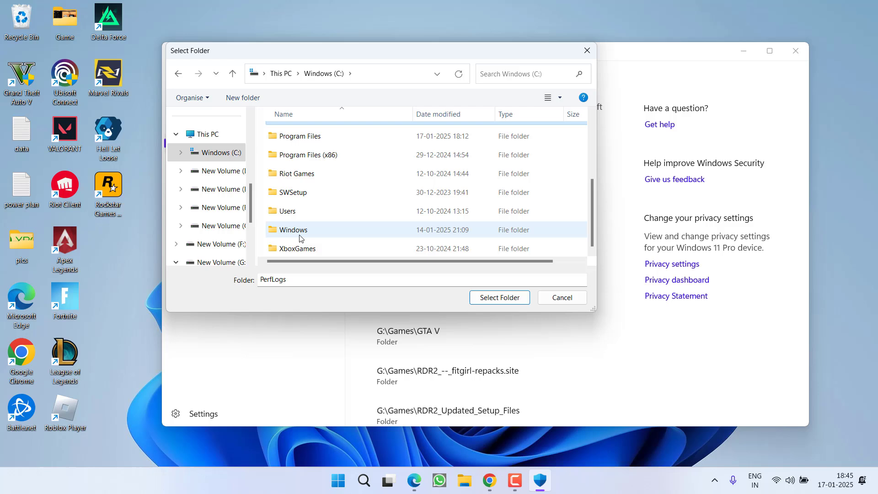
click(296, 141)
double_click(296, 143)
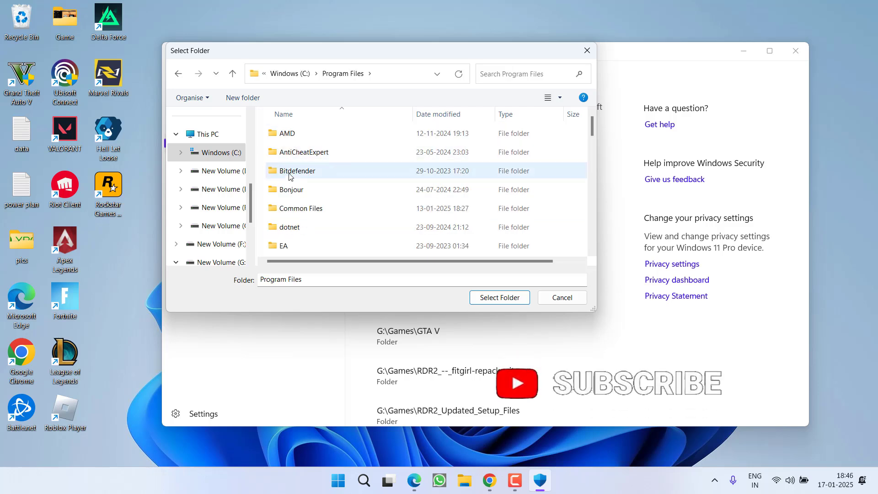
click(289, 170)
key(r)
click(290, 172)
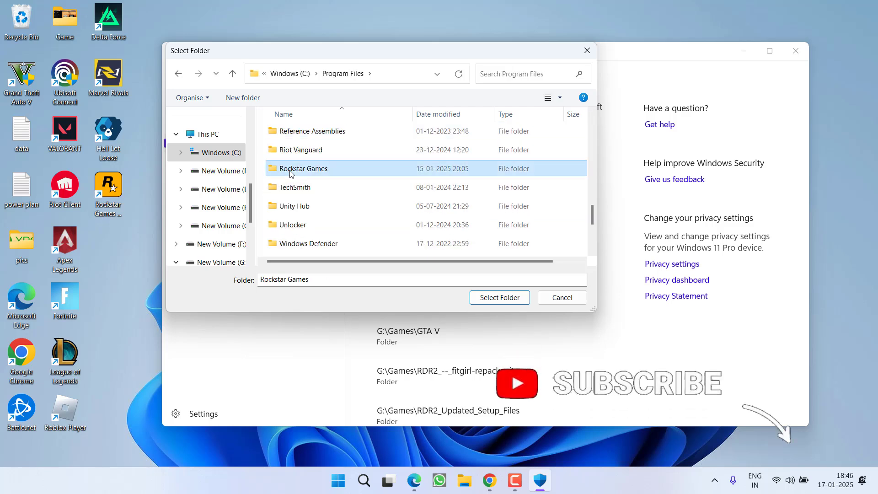
click(497, 298)
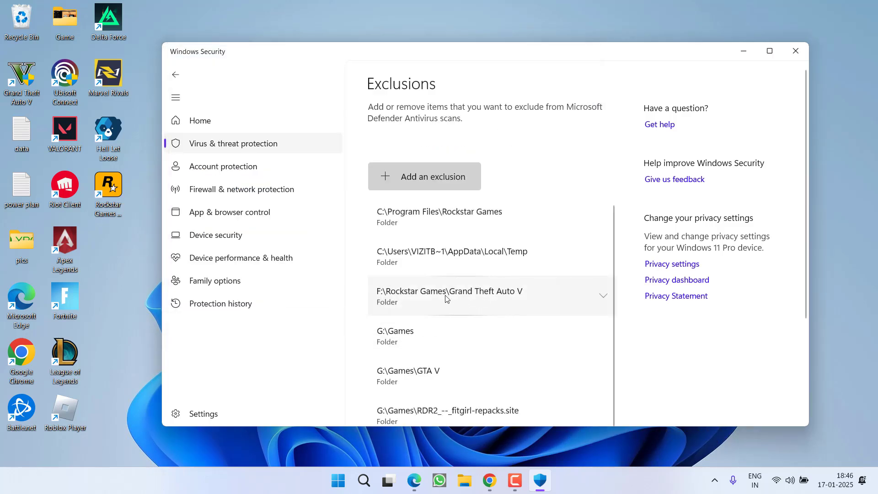
- Add C:\Program Files (x86)\Rockstar Games as a second folder exclusion
click(442, 174)
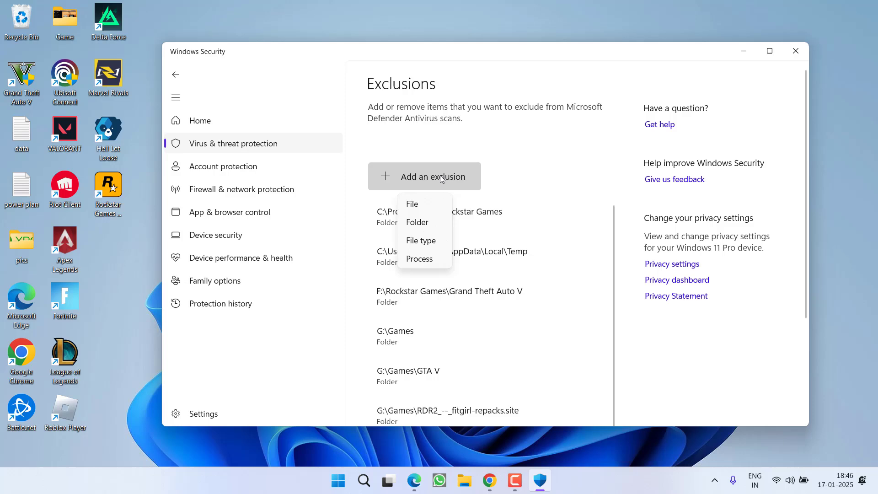
click(420, 223)
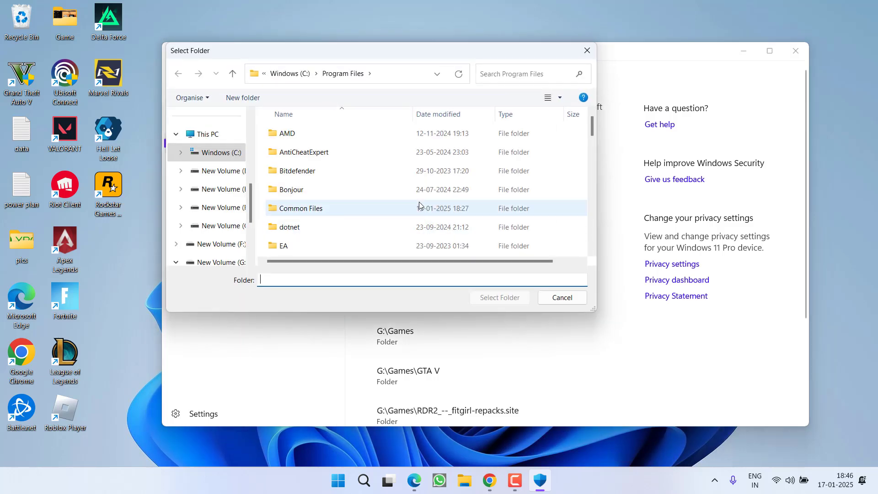
click(231, 153)
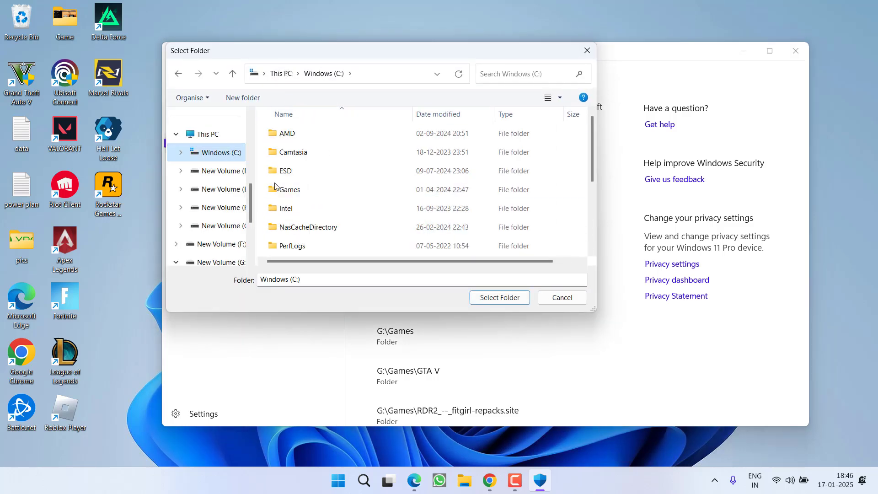
click(297, 224)
click(293, 151)
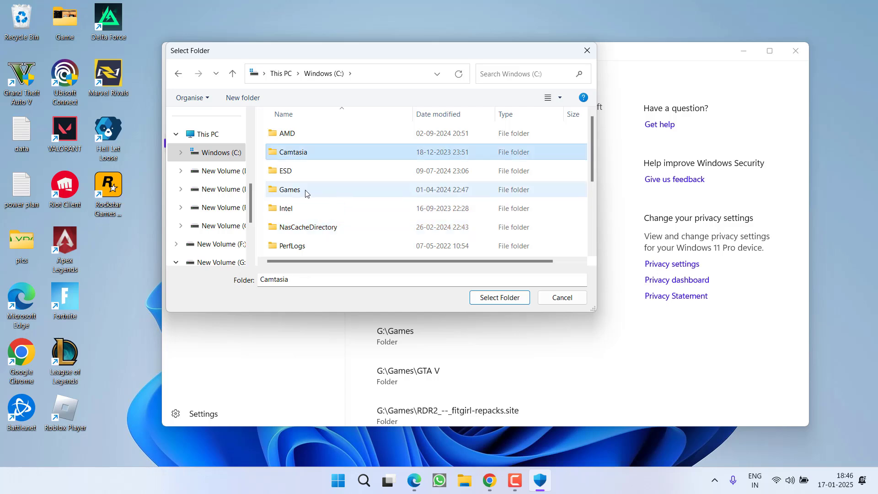
scroll(311, 199, down, 2)
double_click(307, 174)
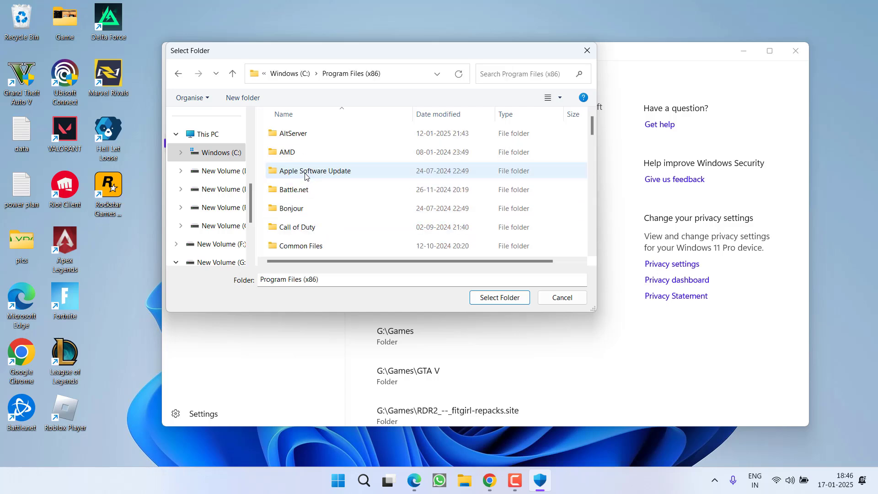
click(282, 190)
key(r)
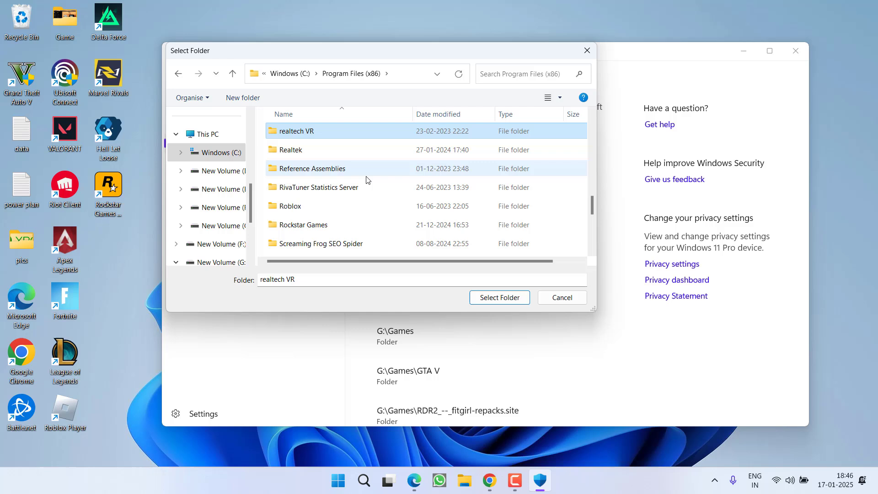
click(325, 225)
click(496, 298)
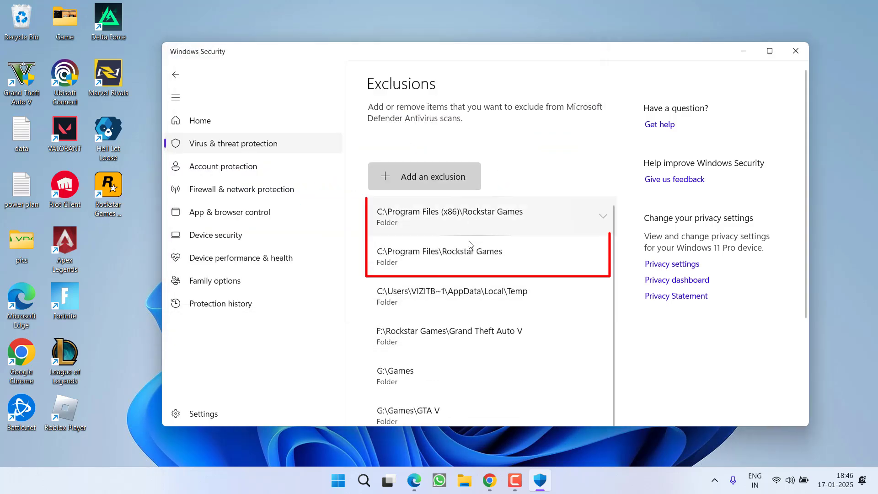
- Close Windows Security, relaunch the Rockstar Games Launcher, and dismiss its timeout error
click(795, 51)
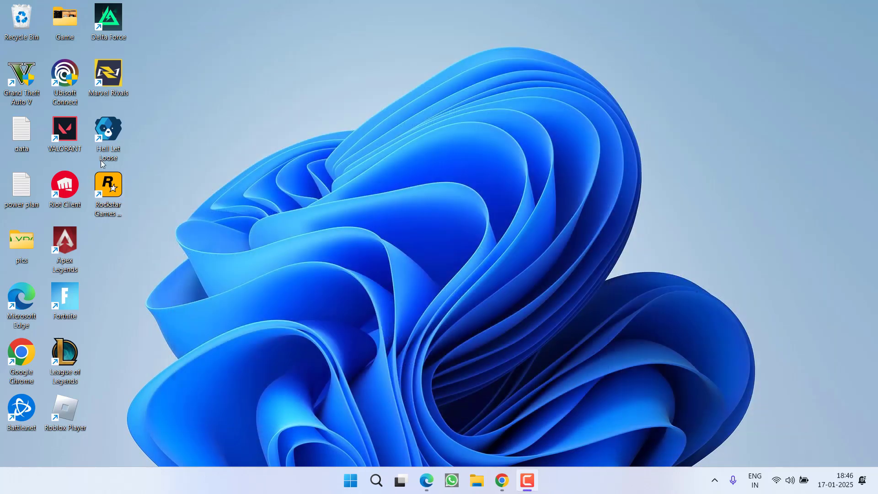
click(118, 195)
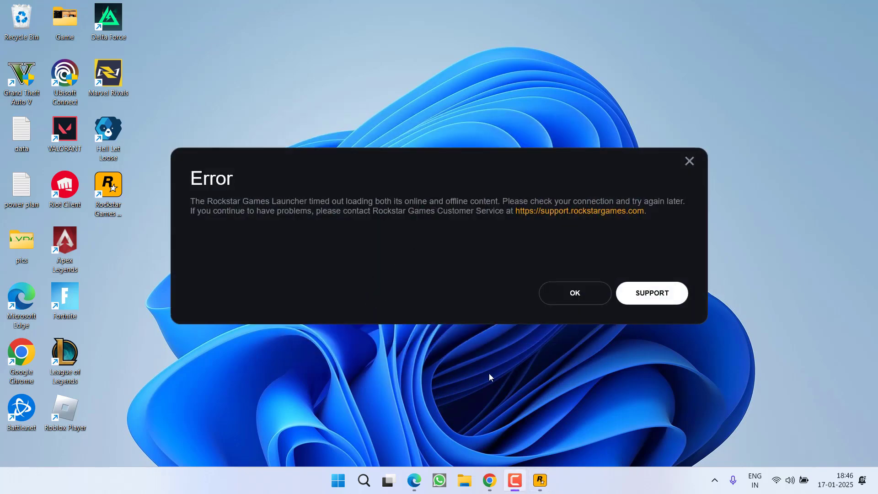
click(562, 298)
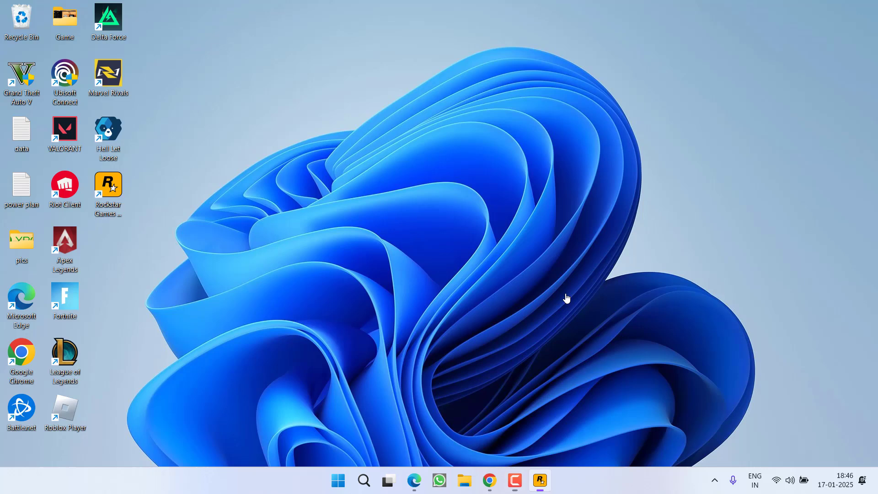
- End the Rockstar launcher process from Task Manager, dismiss its exit error, and close Task Manager
right_click(601, 480)
click(624, 437)
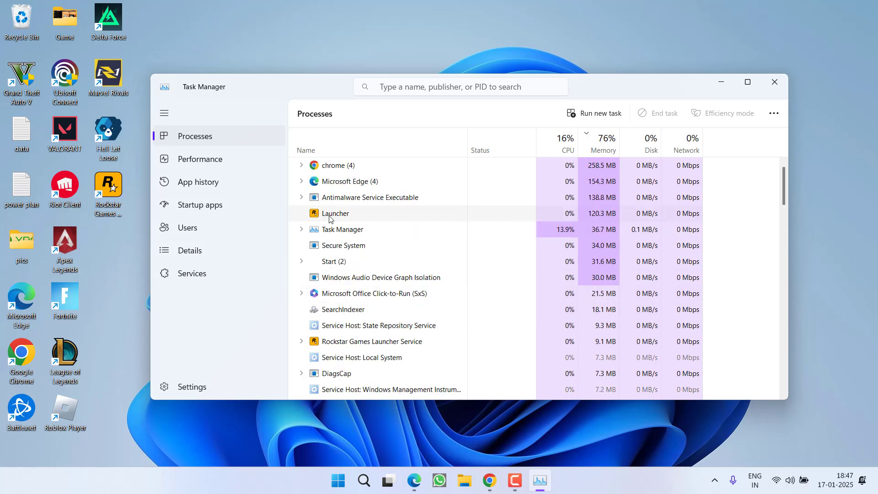
right_click(364, 230)
click(396, 237)
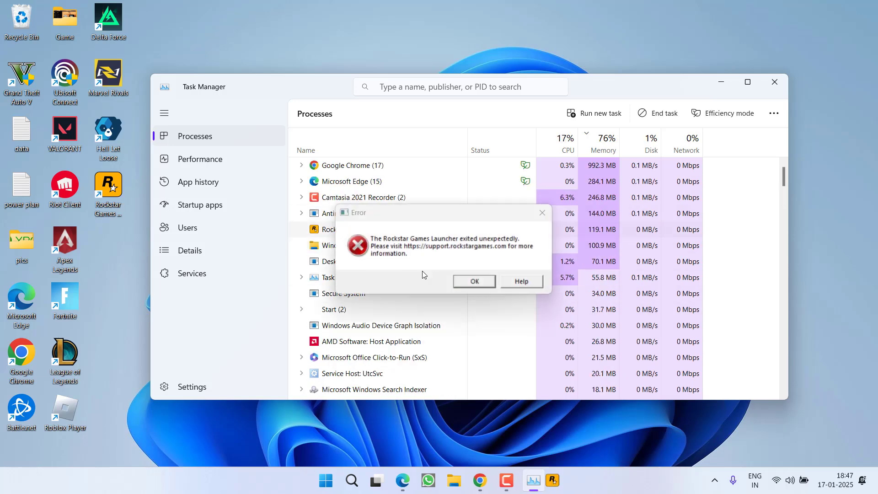
click(474, 281)
click(781, 89)
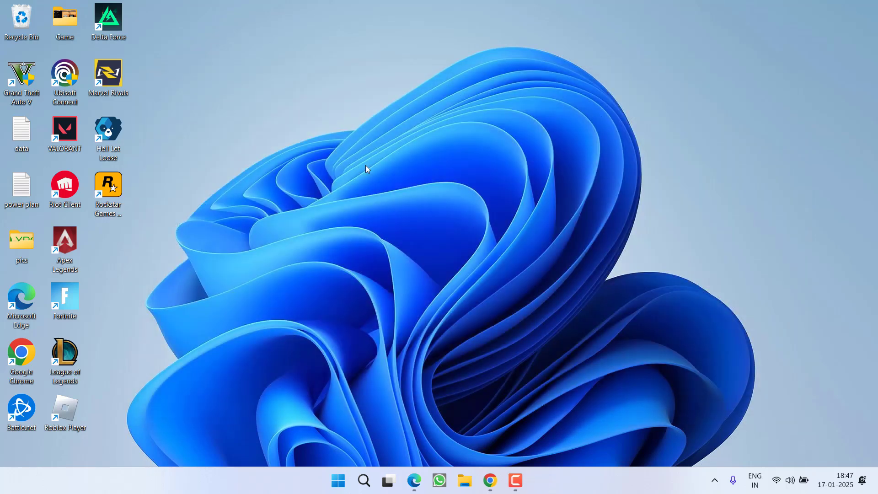
- Switch Defender Real-time protection Off in Windows Security, approve the prompt, and minimize the window
key(super)
text(windows)
click(365, 169)
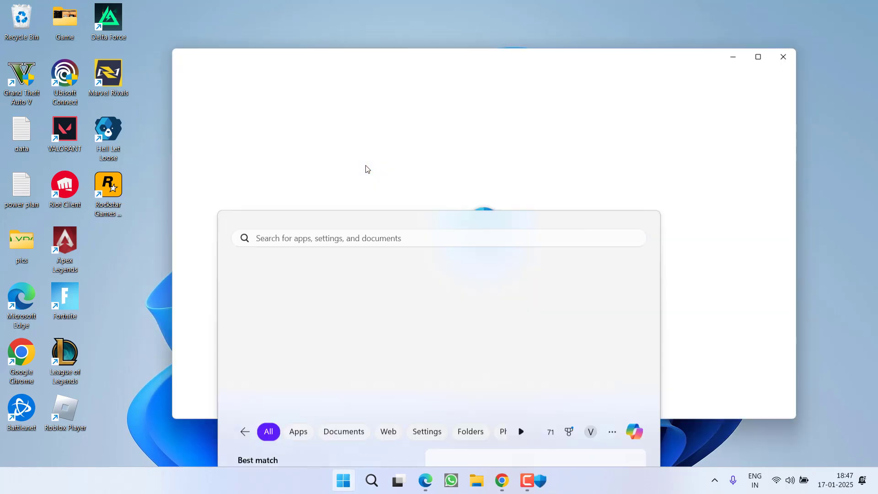
click(410, 231)
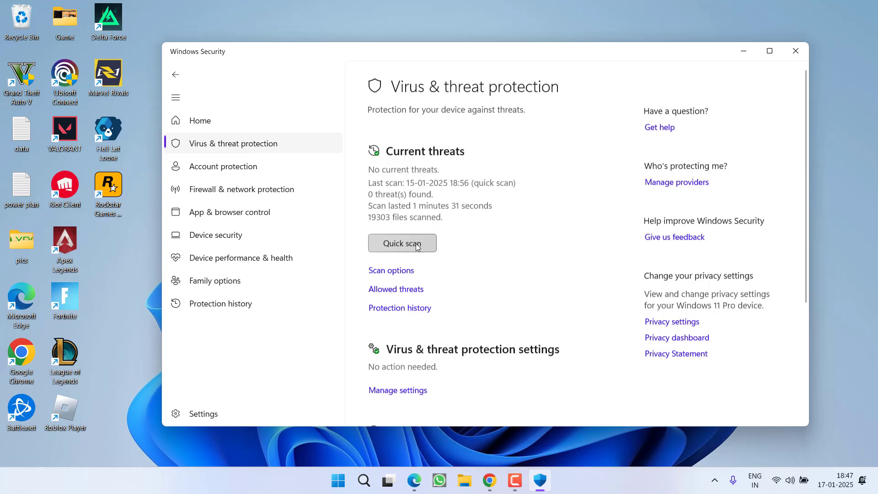
scroll(402, 229, down, 4)
scroll(395, 231, up, 2)
click(398, 320)
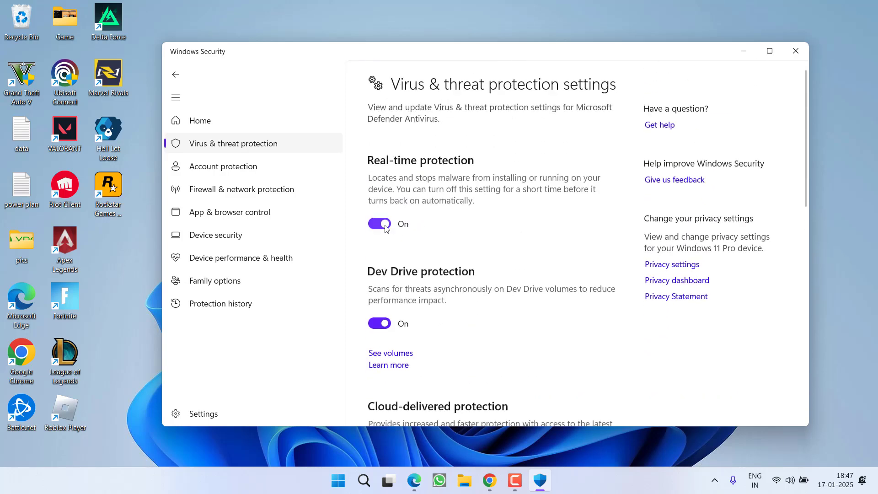
click(376, 224)
click(404, 334)
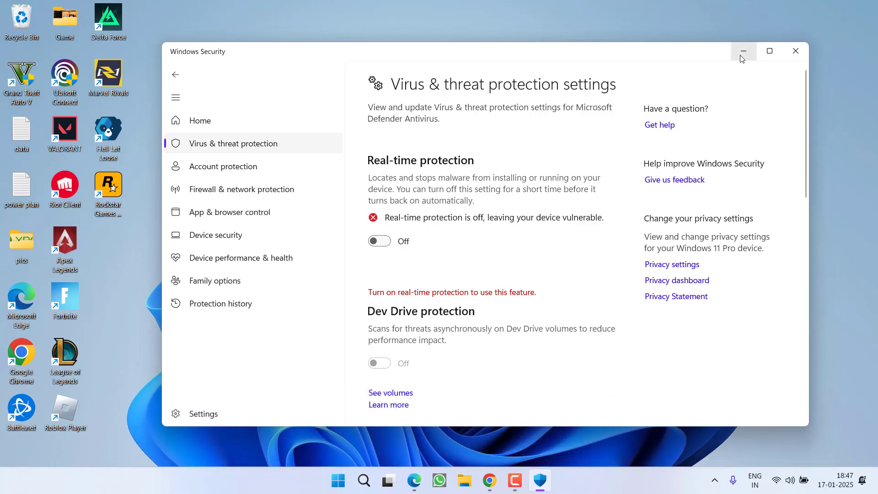
click(743, 51)
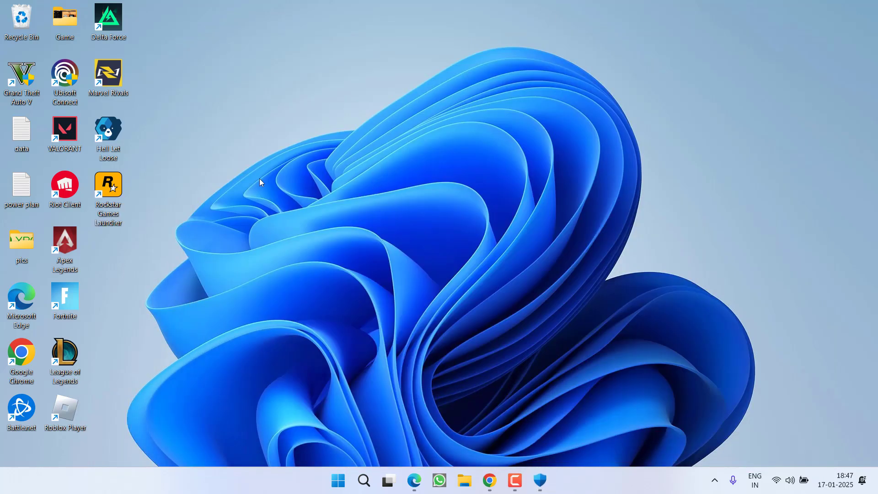
- Run the Rockstar Games Launcher shortcut as administrator, approving the UAC prompt
right_click(114, 194)
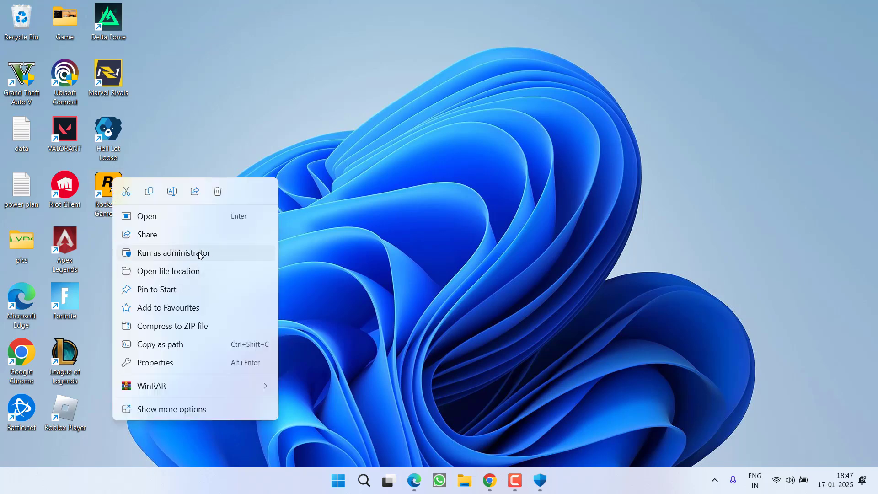
click(200, 254)
click(383, 339)
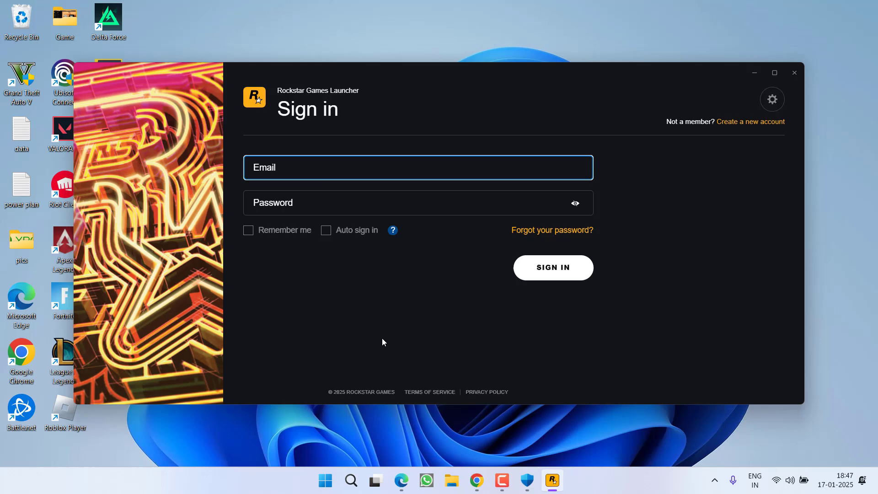
- Sign in to the launcher with the account e-mail and password
key(Tab)
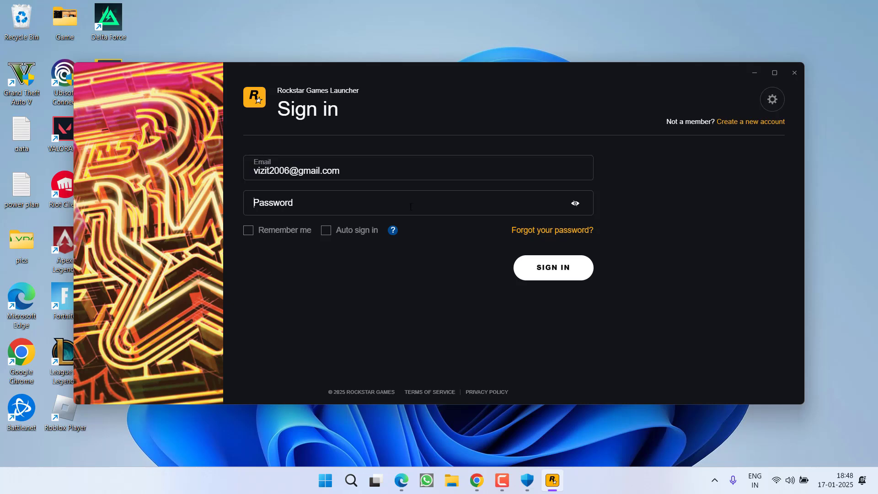
text(••••••••••)
key(Return)
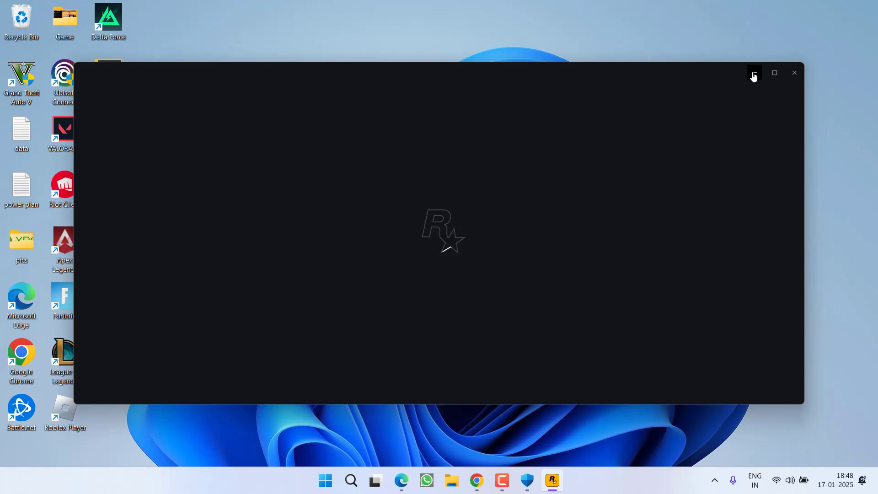
drag(262, 72, 320, 72)
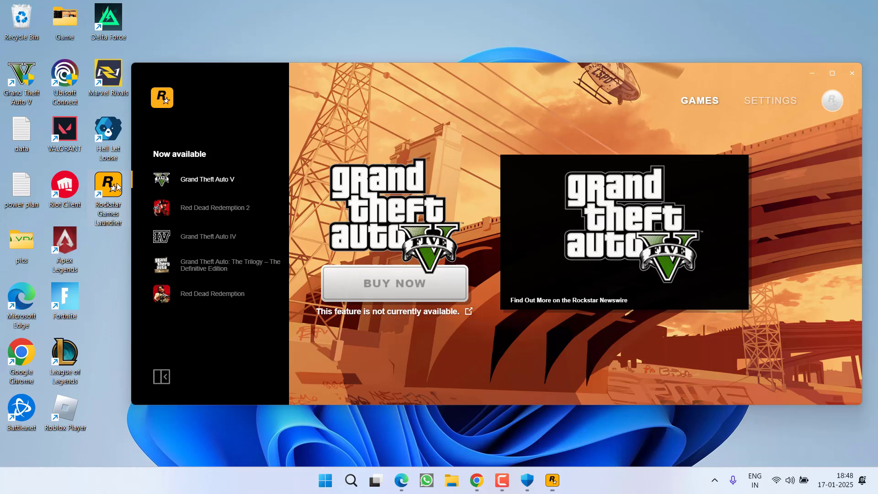
- Tick 'Run this program as an administrator' in the launcher shortcut's Compatibility properties and apply it
right_click(114, 185)
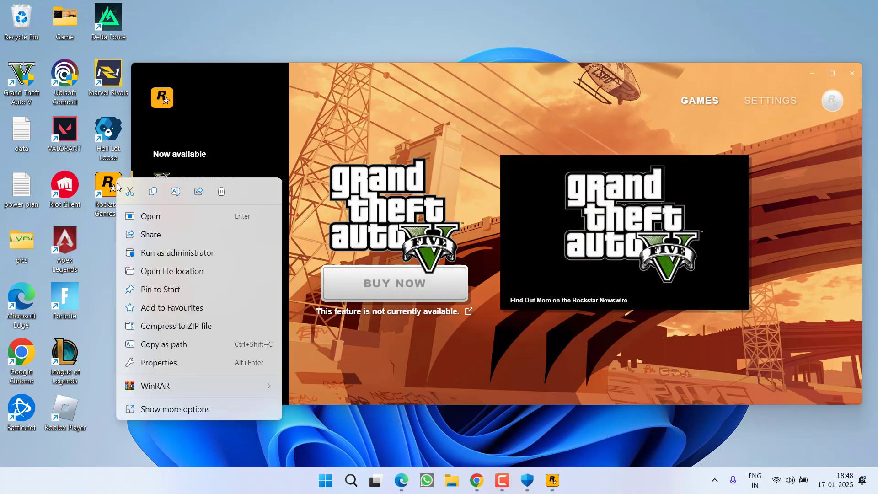
click(141, 359)
click(284, 181)
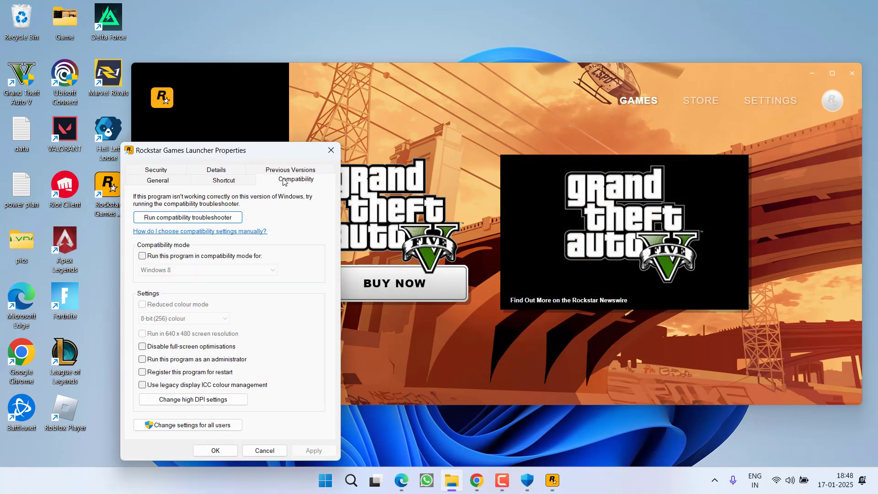
click(166, 361)
click(314, 450)
click(215, 450)
drag(484, 91, 427, 84)
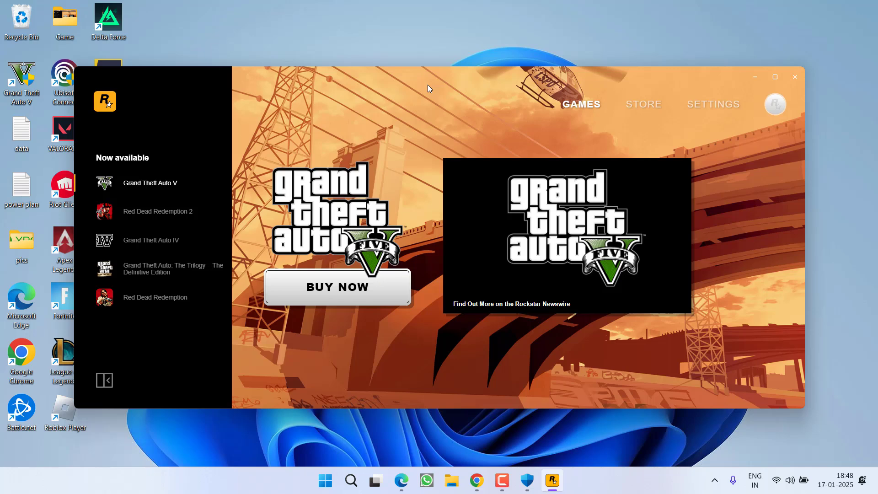